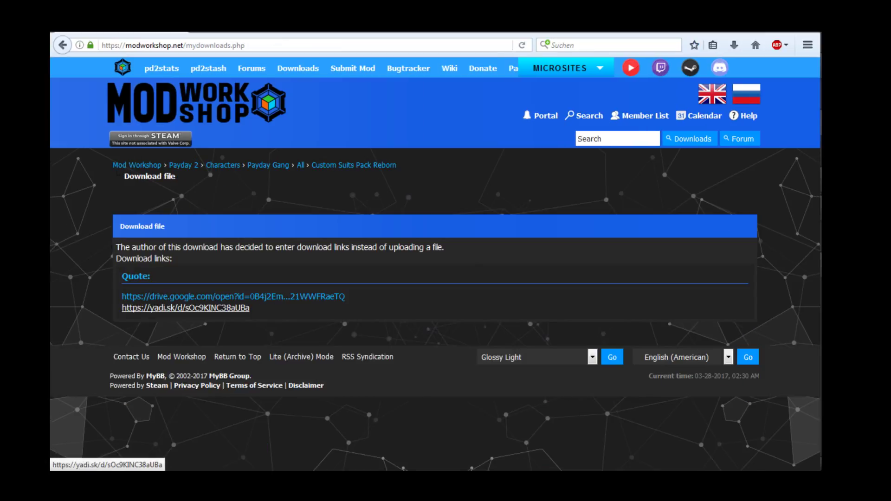
Step: Open the pack's Google Drive download folder and look through the suit archives, including 07 - Clover Suits.zip
click(233, 297)
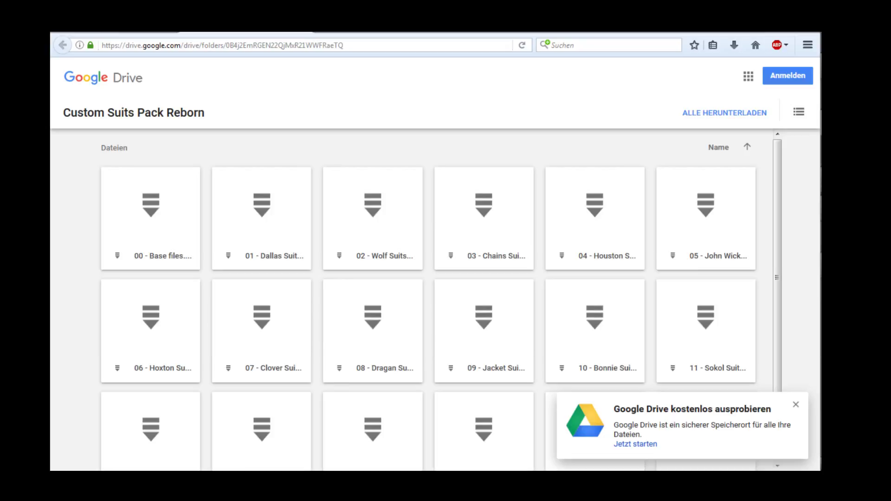
scroll(261, 316, down, 2)
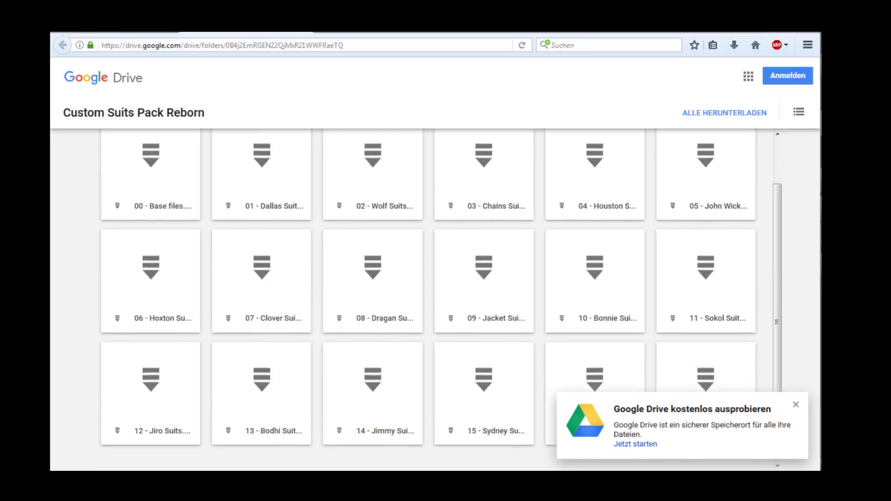
click(796, 404)
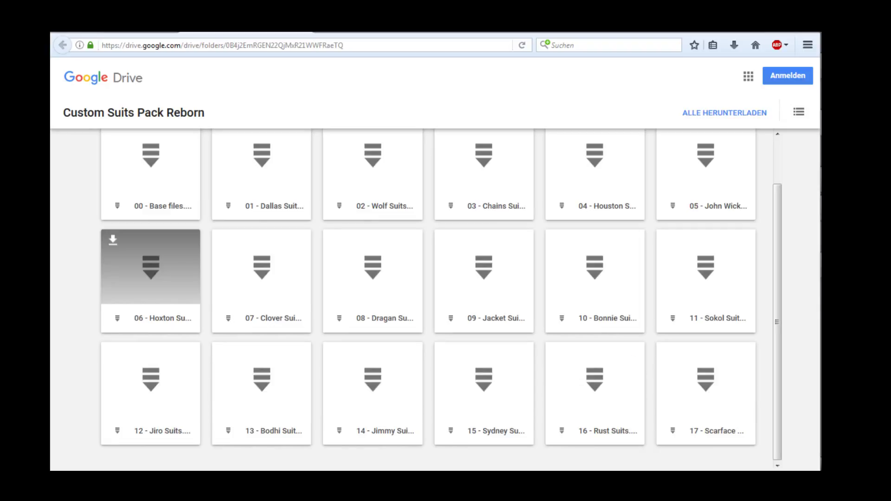
scroll(261, 372, up, 2)
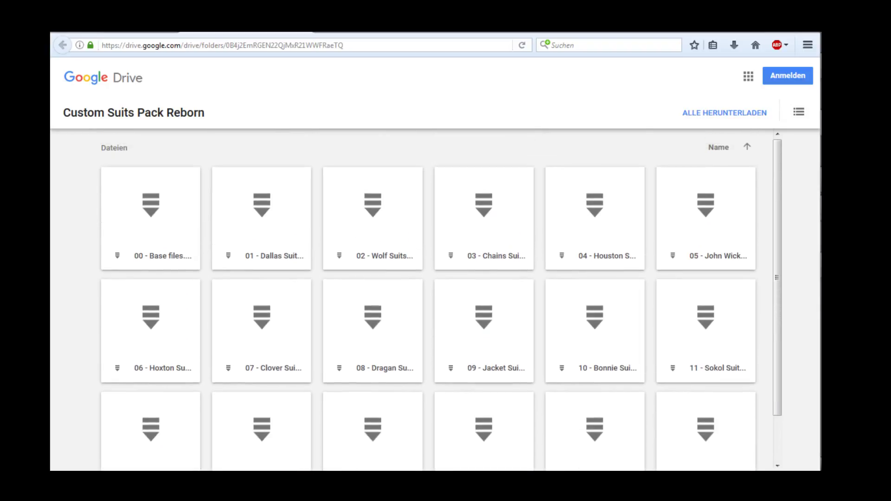
click(261, 330)
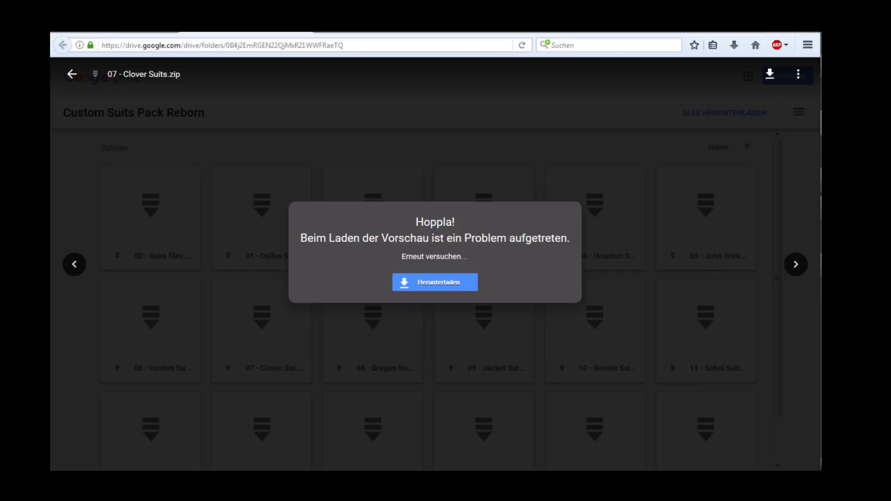
key(Escape)
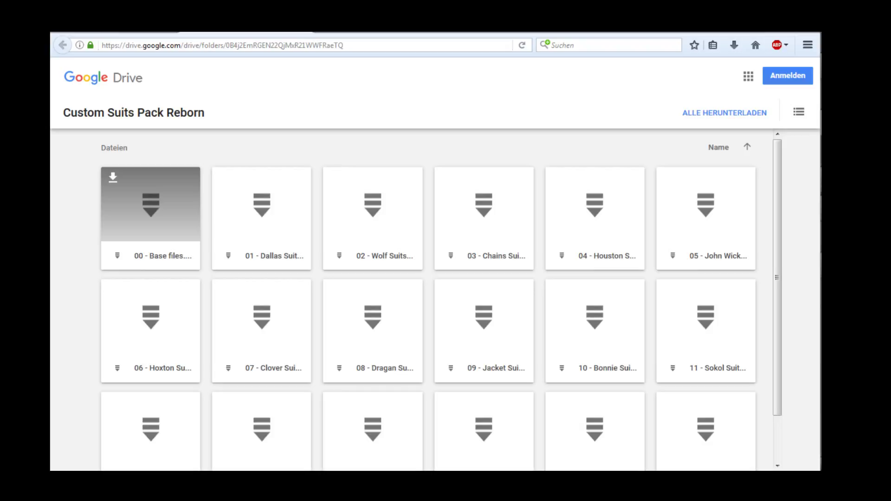
Step: Switch to Windows Explorer and show the PAYDAY 2 and Payday Mod Package folders side by side
mouse_move(820, 69)
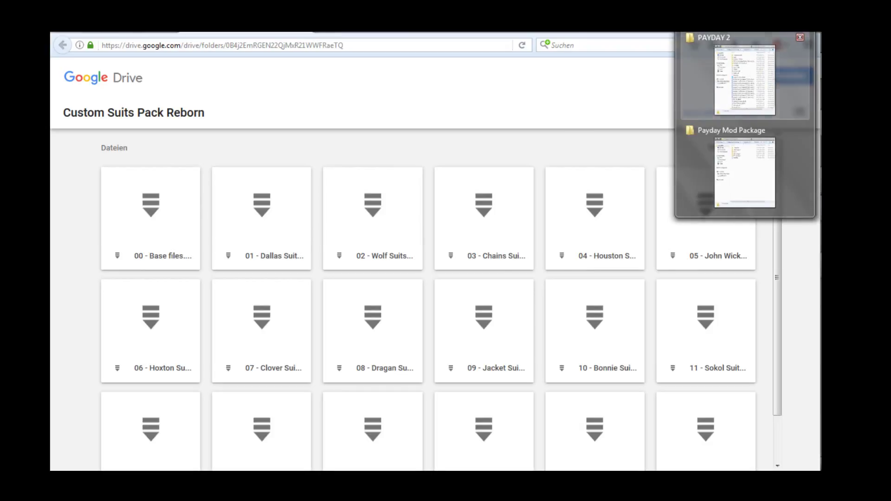
click(745, 77)
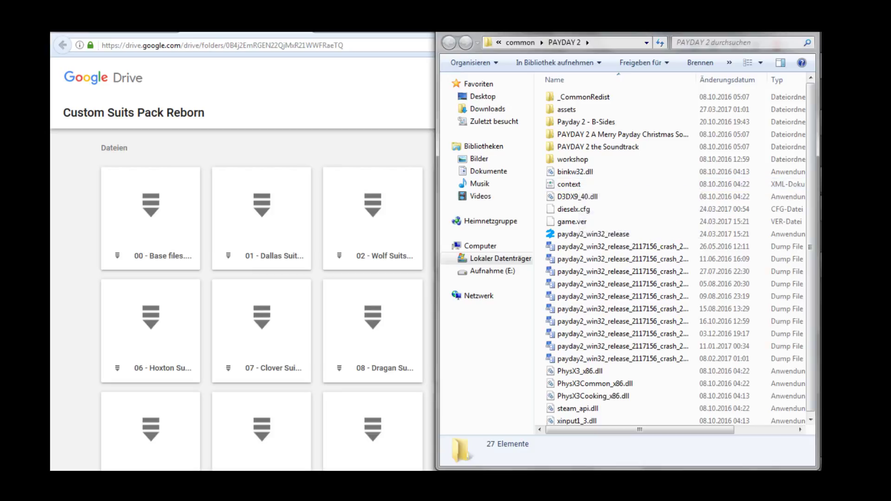
mouse_move(820, 68)
click(745, 172)
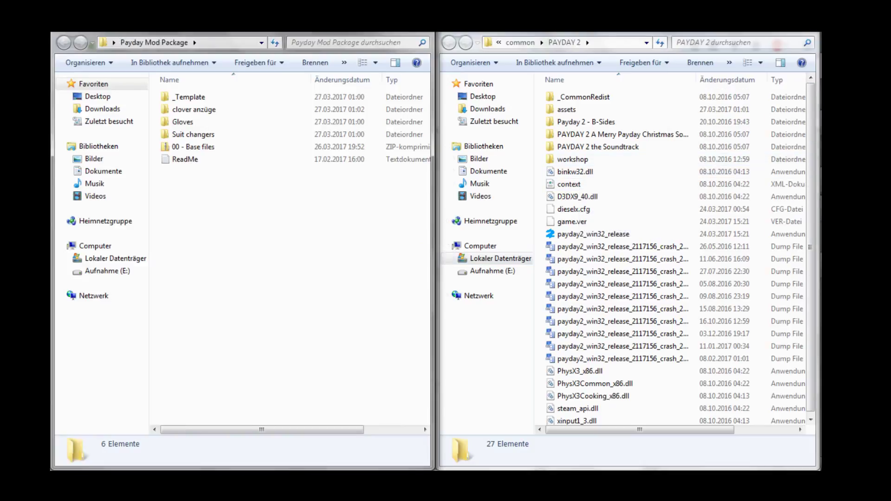
Step: Open _Template\Custom Suits Pack Reborn in the mod package and assets\mod_overrides in the PAYDAY 2 folder
click(195, 146)
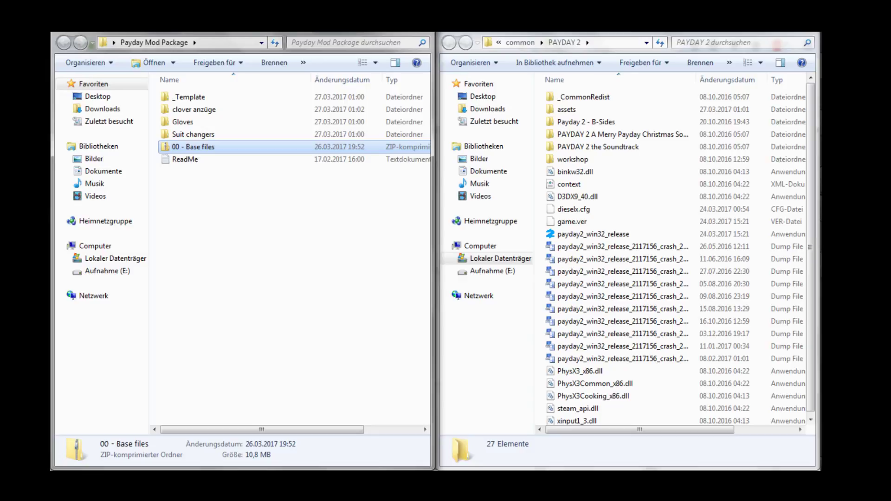
click(232, 186)
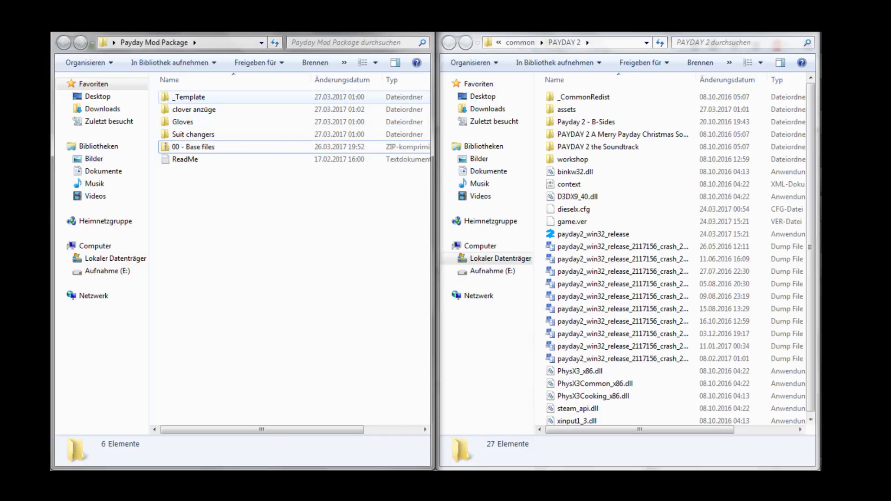
double_click(190, 96)
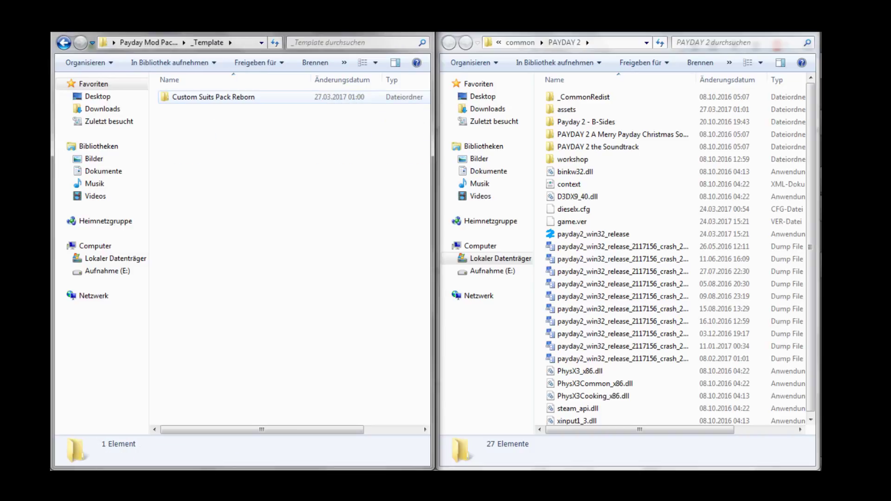
double_click(213, 97)
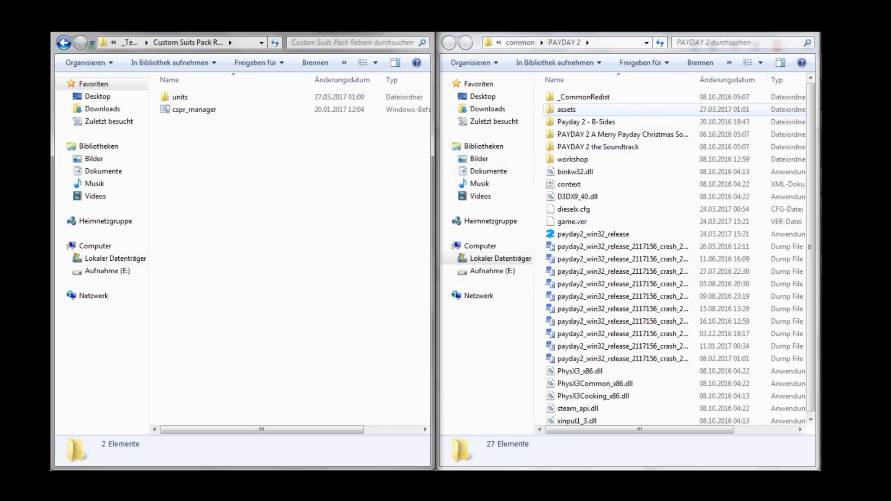
double_click(567, 109)
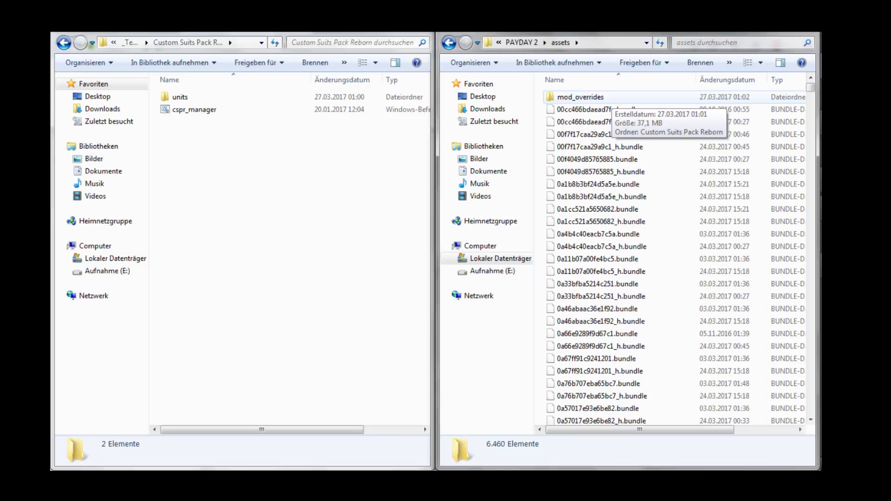
double_click(580, 97)
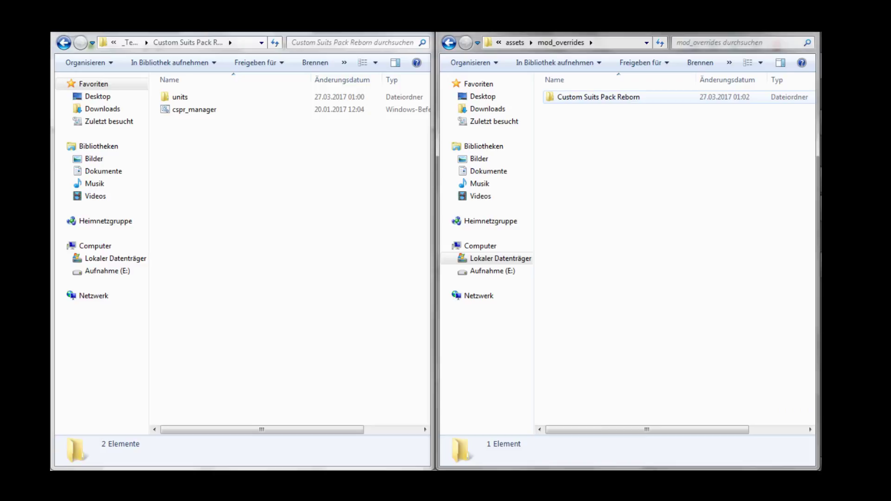
Step: Return to the Payday Mod Package folder and open the Clover suits folder inside clover anzüge
click(63, 42)
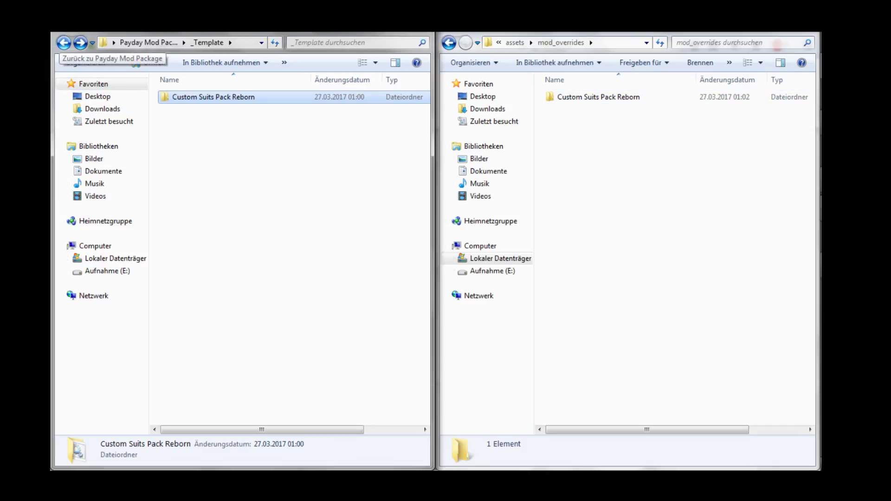
click(63, 43)
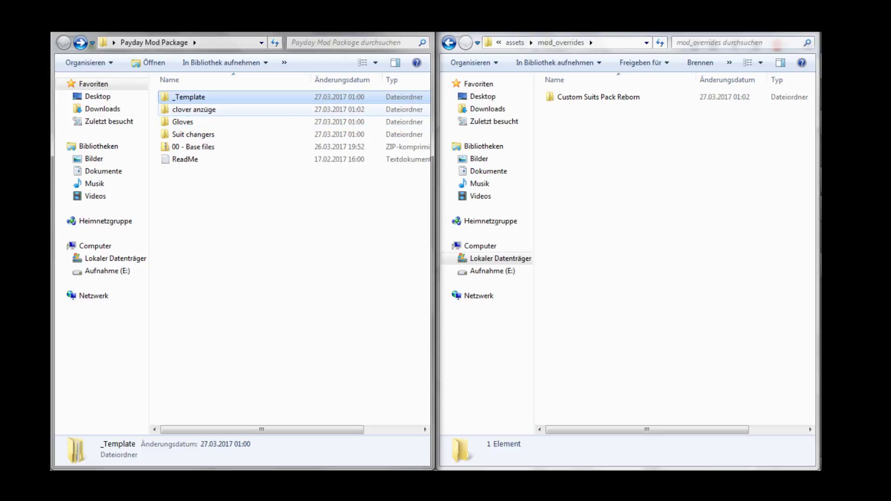
mouse_move(205, 112)
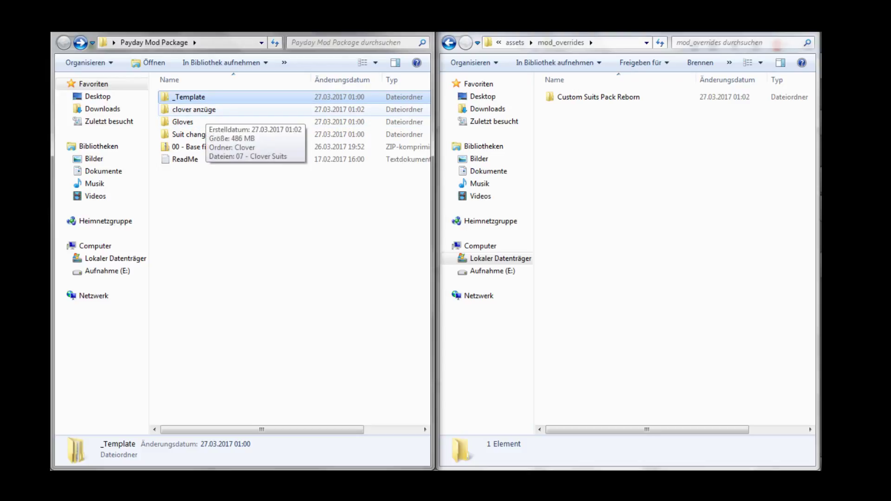
double_click(204, 110)
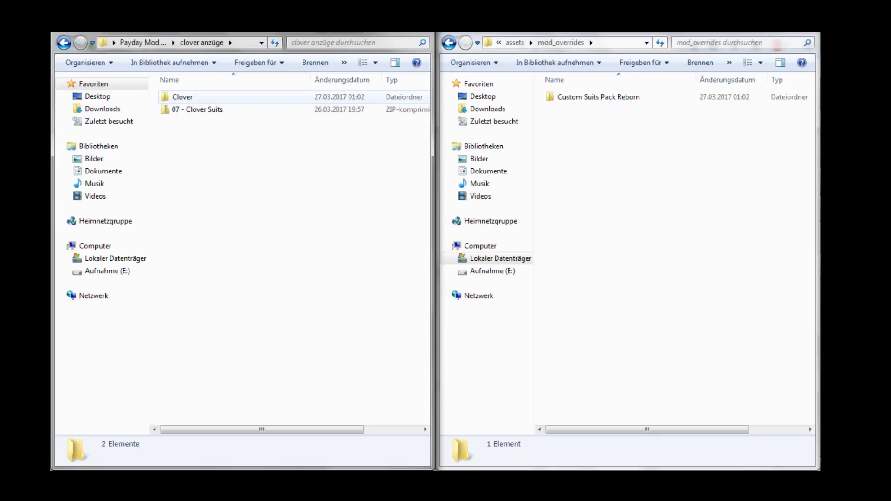
double_click(190, 97)
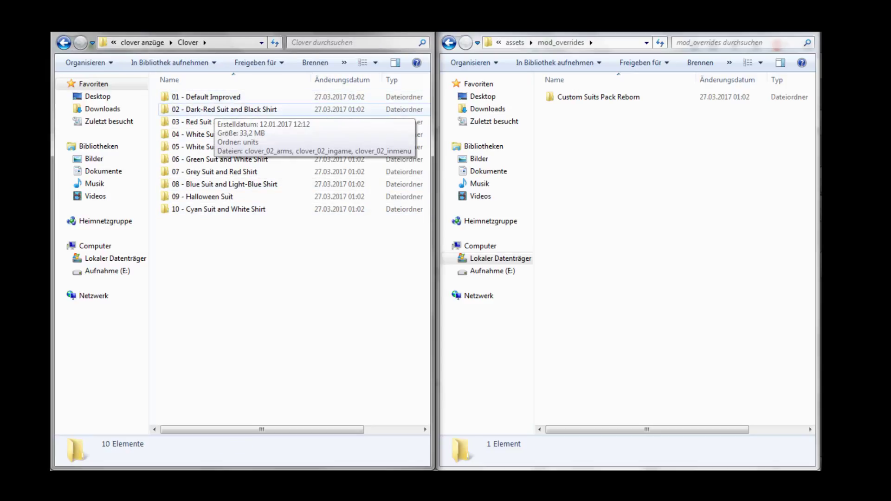
Step: Look through the preview pictures of the 02 - Dark-Red Suit and Black Shirt folder, from arms to in-menu view
double_click(223, 109)
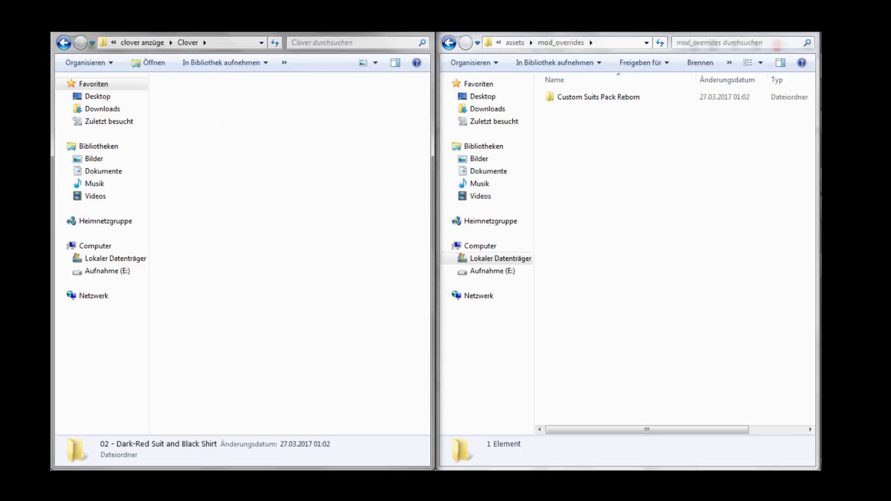
double_click(257, 116)
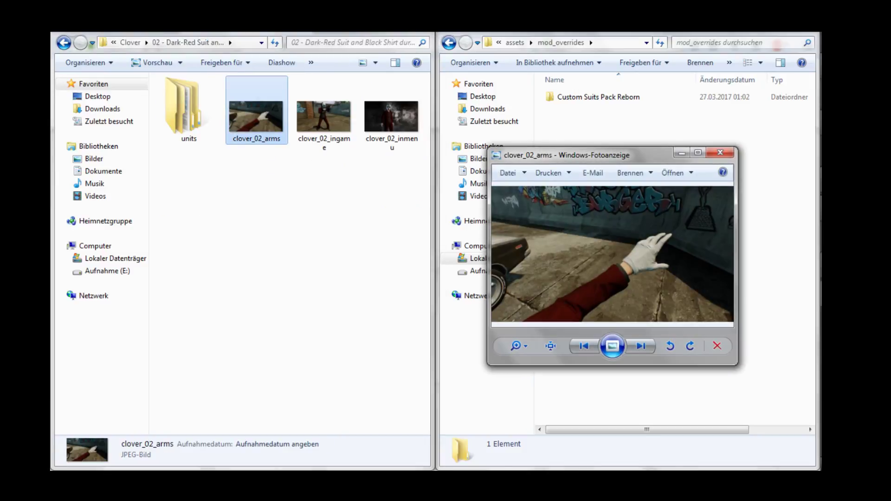
drag(613, 155, 306, 181)
key(Right)
key(Right)
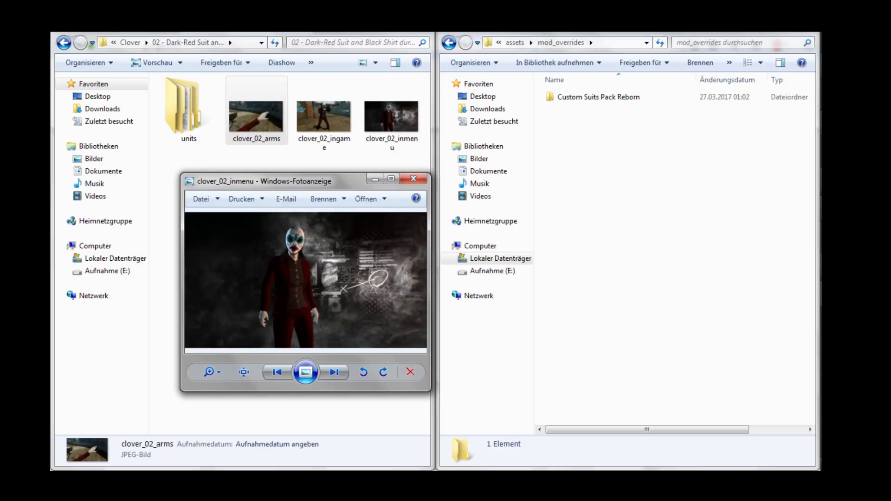
click(413, 179)
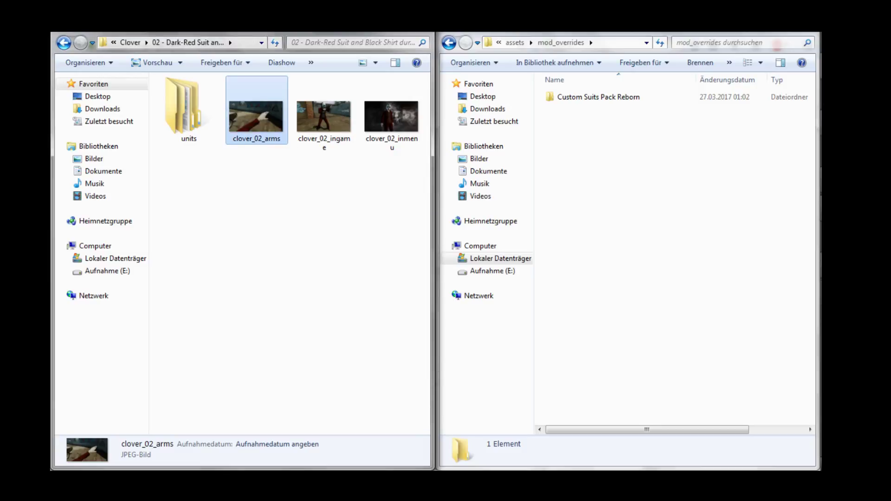
Step: View the in-game preview picture of 06 - Green Suit and White Shirt and return to the Clover folder
click(63, 43)
double_click(218, 159)
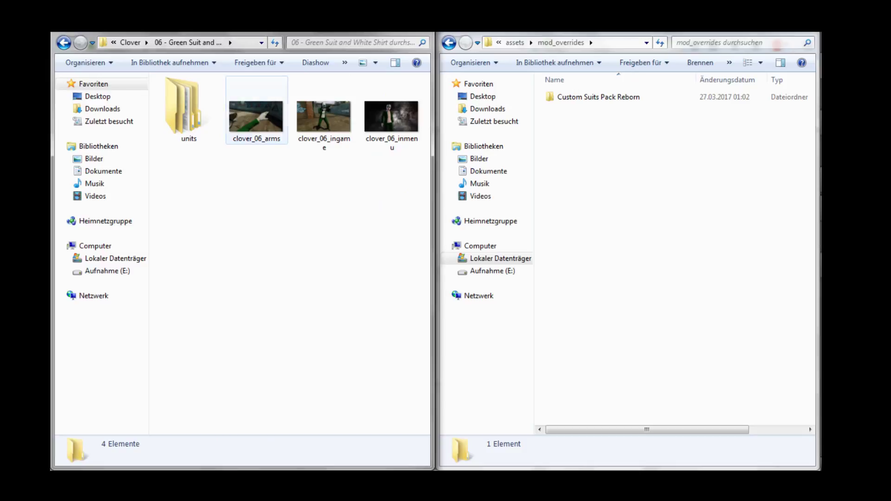
double_click(324, 116)
click(413, 179)
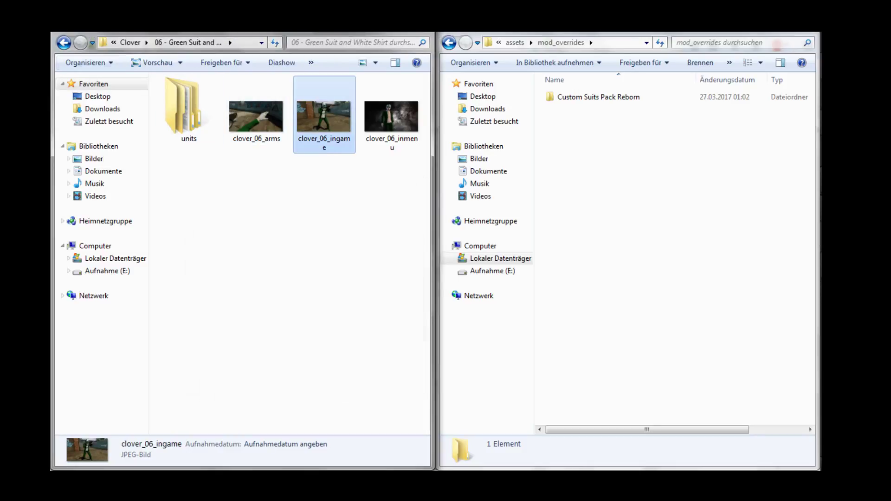
key(BackSpace)
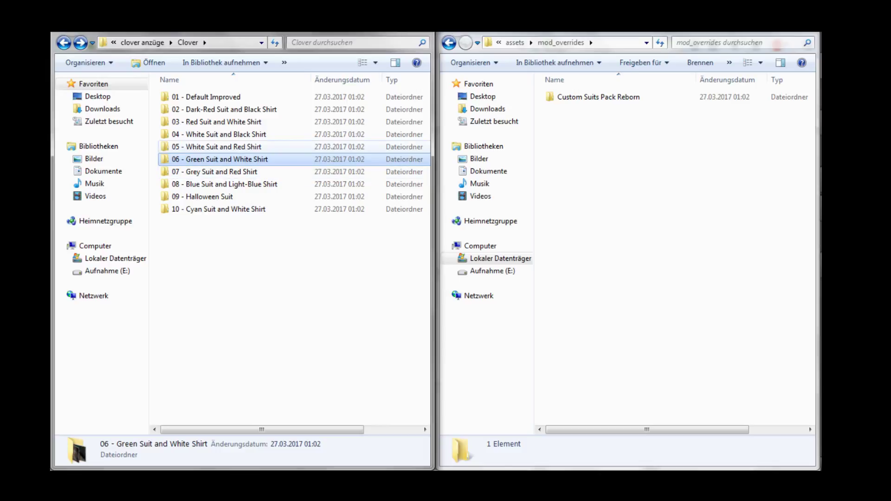
Step: View the in-game preview picture of 04 - White Suit and Black Shirt
double_click(219, 134)
double_click(324, 116)
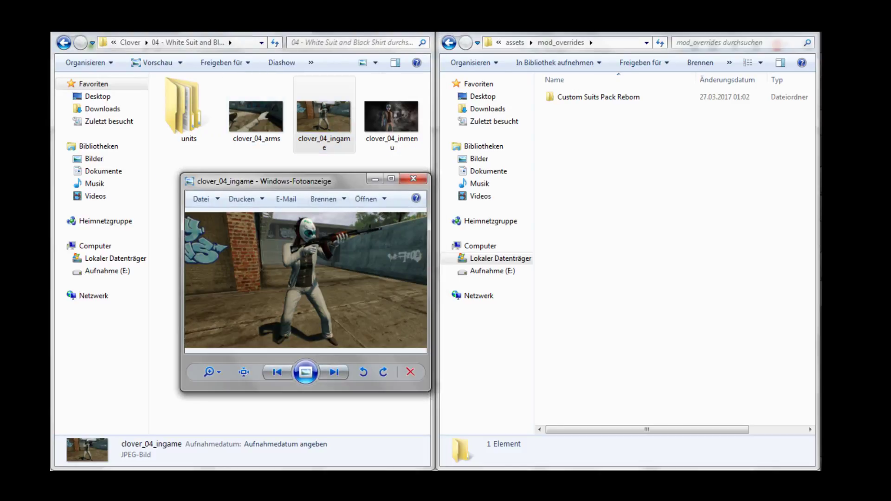
click(413, 178)
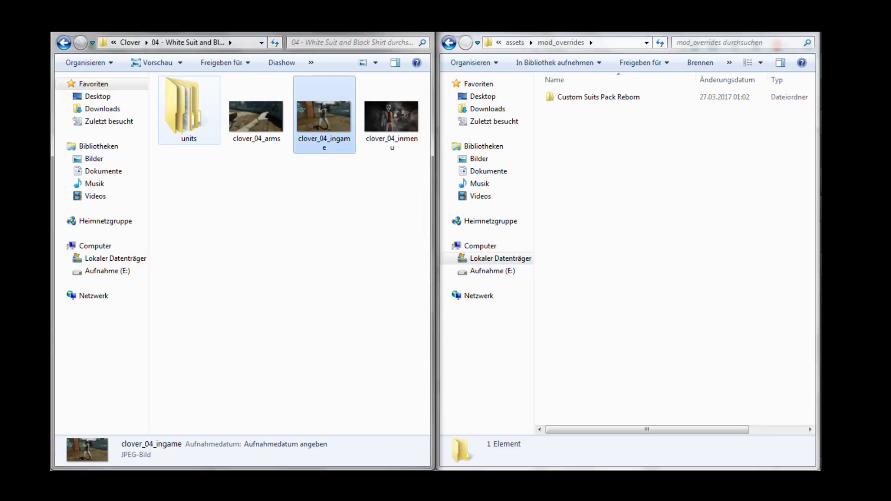
Step: Open units\payday2\characters\shared_textures of the 04 - White Suit and Black Shirt folder and select both texture files
double_click(189, 110)
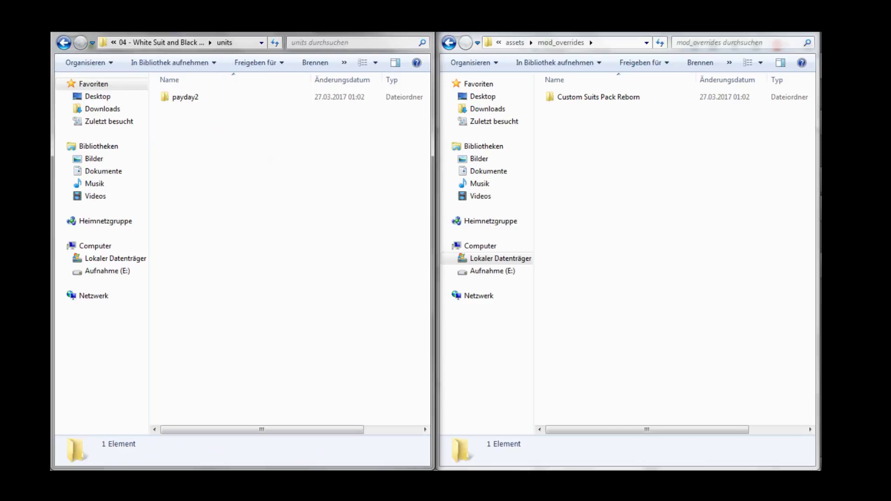
double_click(182, 96)
double_click(186, 96)
double_click(185, 97)
drag(198, 133, 215, 90)
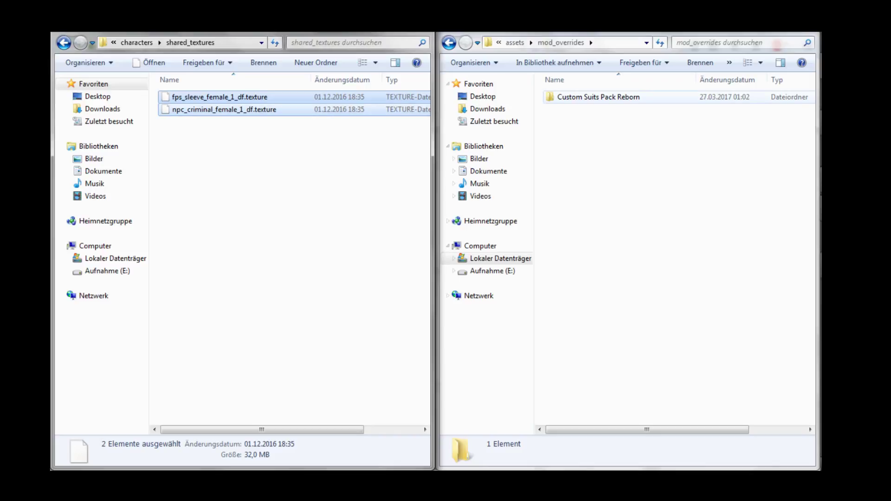
Step: Open the shared_textures folder under payday2\characters in the Custom Suits Pack Reborn folder of mod_overrides
click(598, 97)
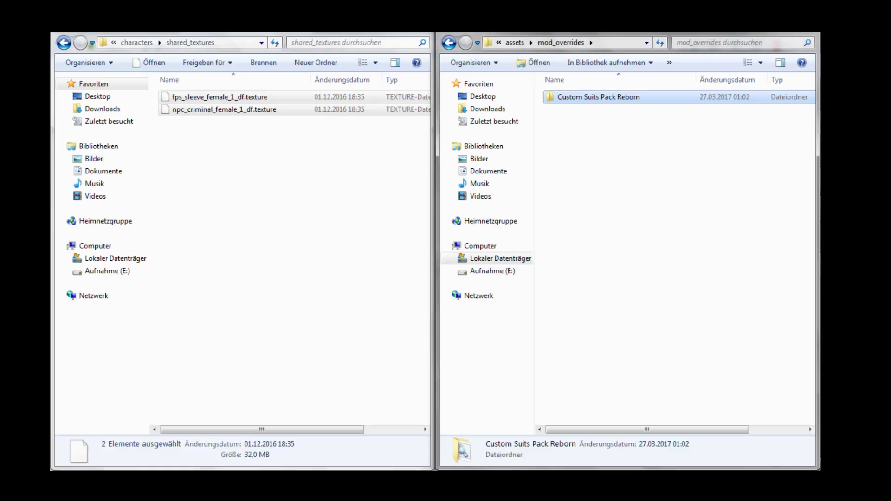
double_click(599, 97)
double_click(598, 97)
double_click(569, 96)
double_click(568, 97)
double_click(569, 97)
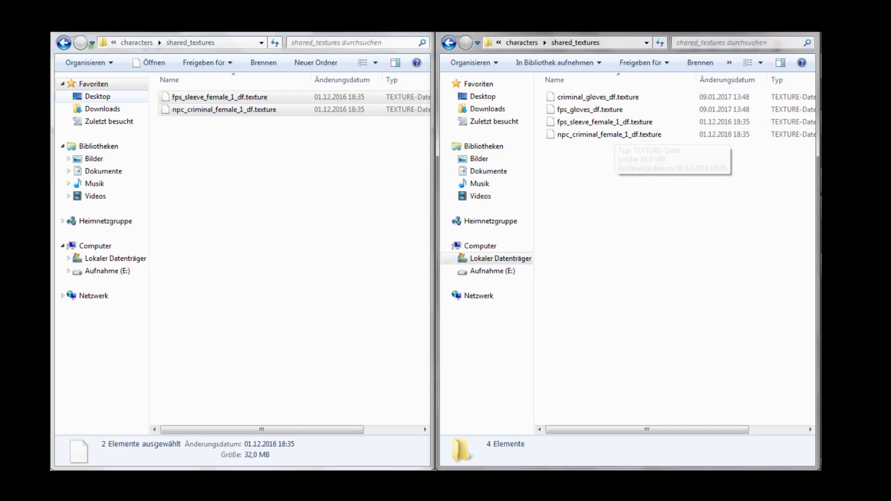
Step: Deselect the white suit's texture files and go back up to the Payday Mod Package folder
click(209, 163)
key(BackSpace)
key(BackSpace)
key(BackSpace)
key(BackSpace)
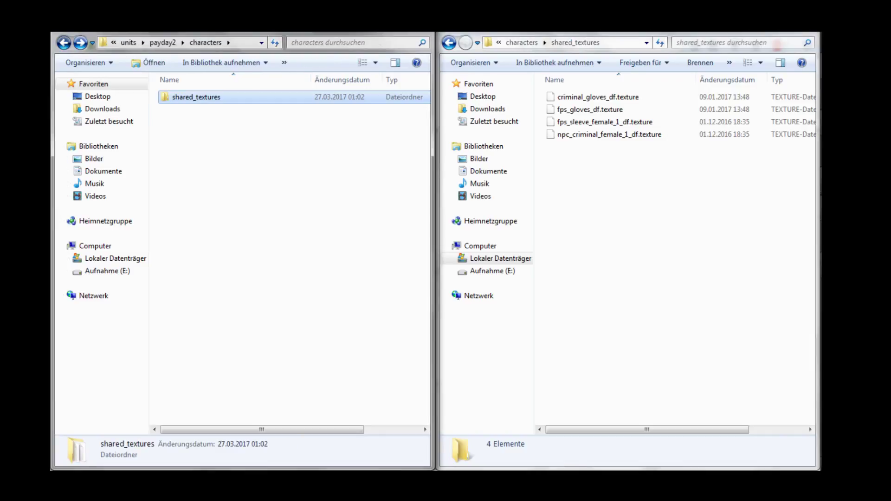
key(BackSpace)
key(BackSpace)
key(BackSpace)
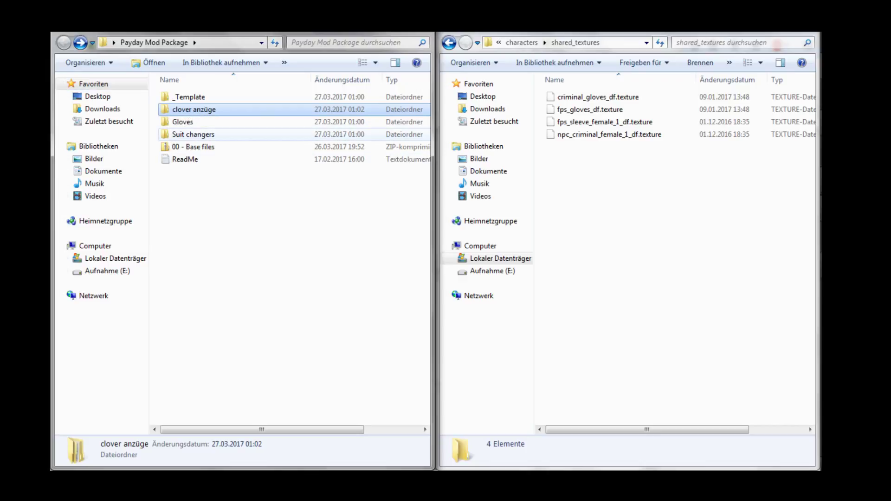
Step: Open the Gloves folder and view the in-game preview picture of 01 - White Gloves, returning to the Gloves folder
click(182, 122)
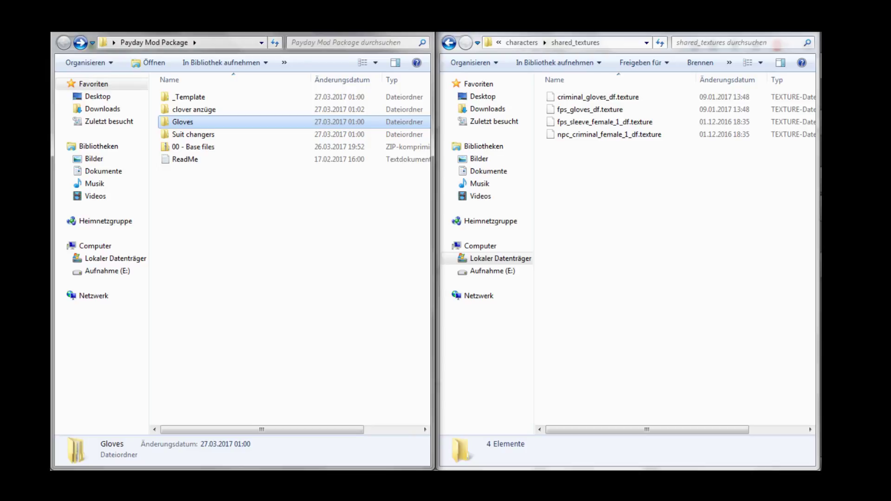
double_click(182, 122)
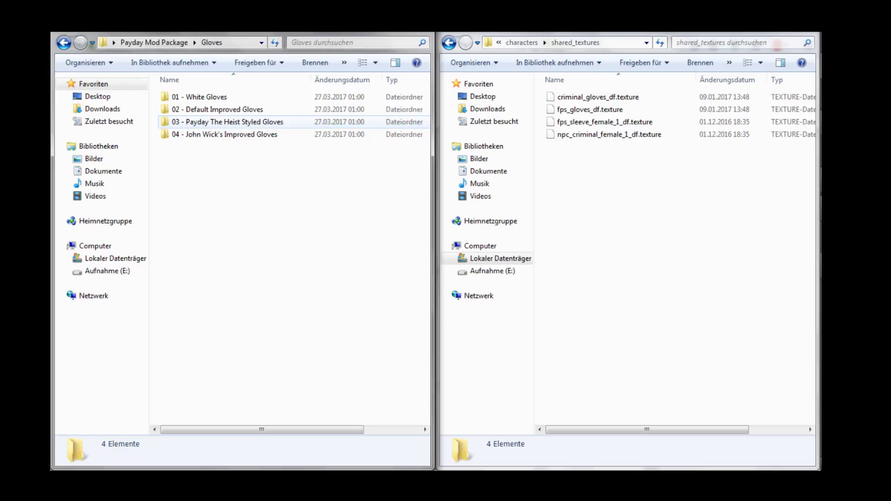
double_click(199, 96)
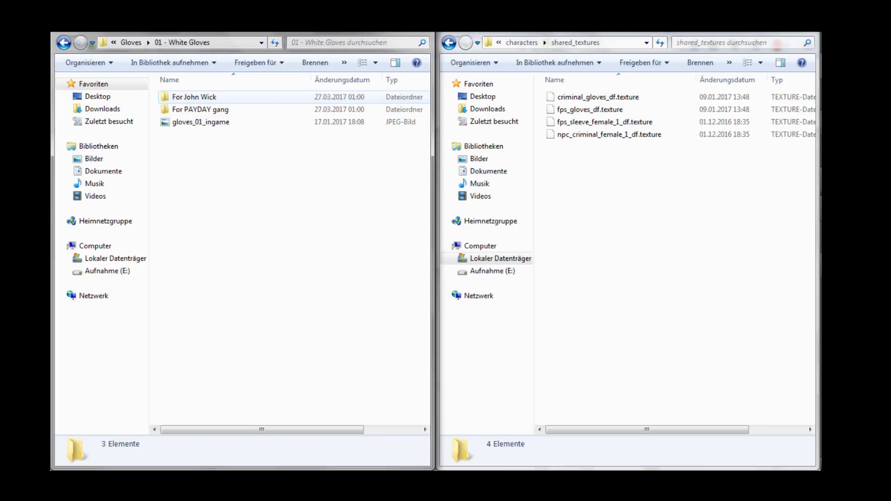
double_click(200, 122)
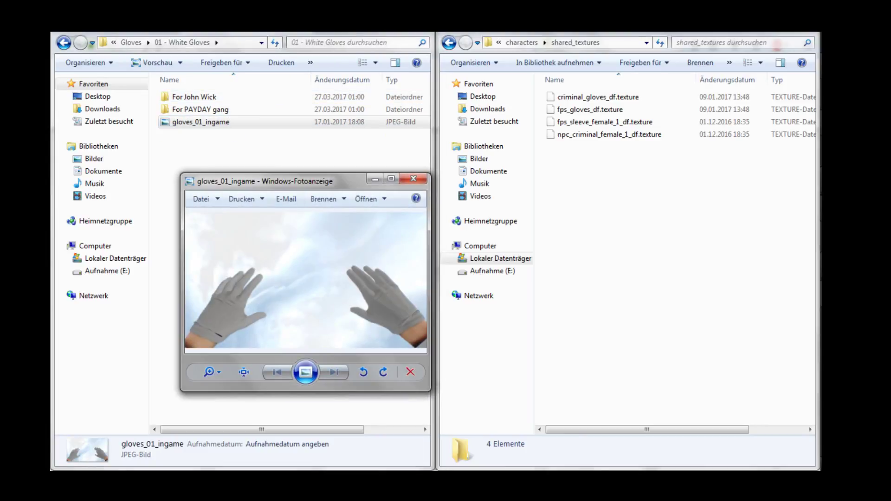
click(414, 178)
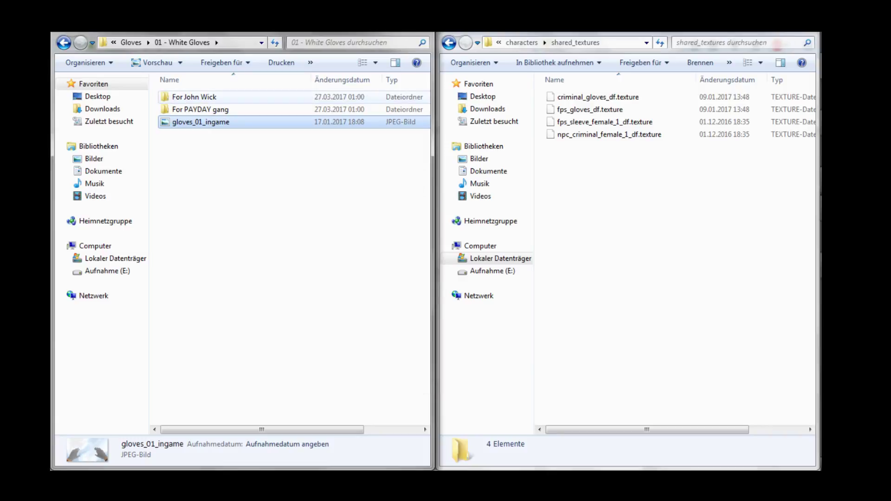
key(BackSpace)
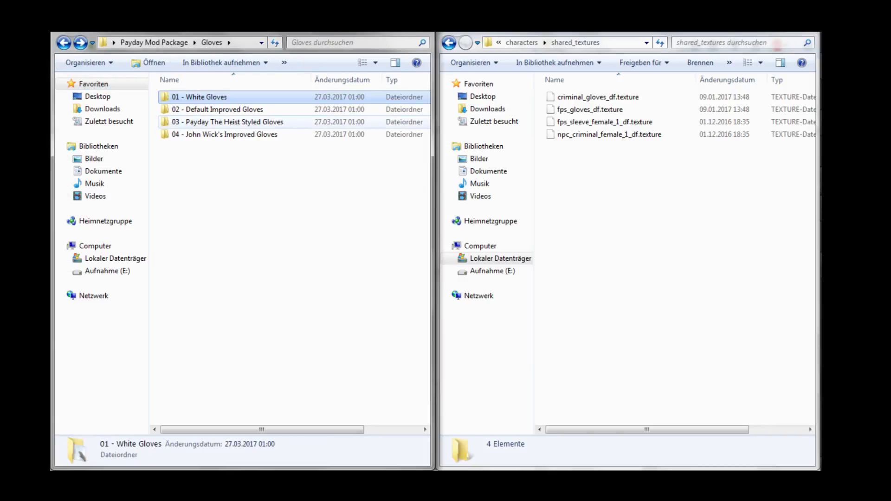
Step: View the in-game preview picture of 02 - Default Improved Gloves and go back to the Gloves folder
double_click(201, 109)
double_click(200, 121)
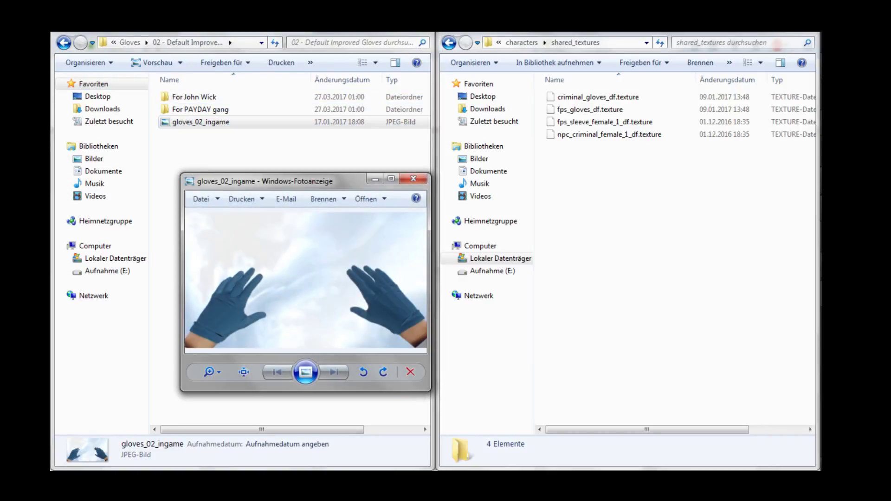
click(411, 180)
click(412, 180)
key(BackSpace)
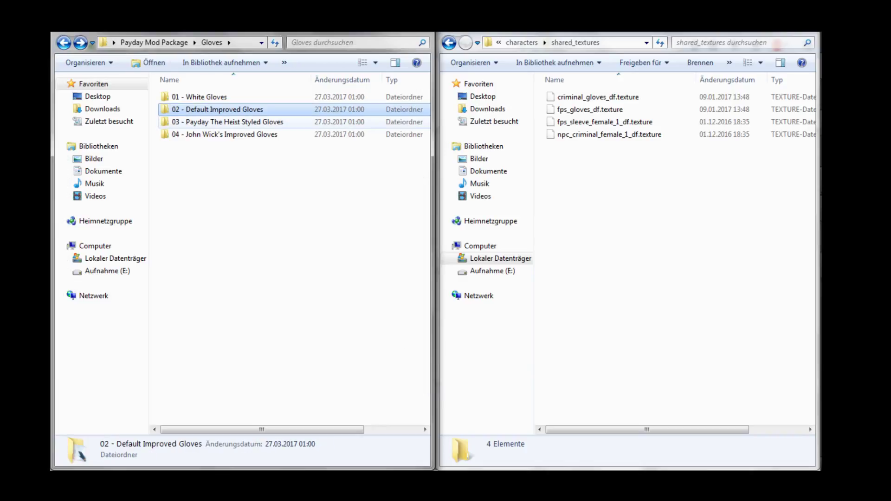
Step: View the in-game preview picture of 03 - Payday The Heist Styled Gloves and return to the Gloves folder
double_click(200, 122)
double_click(200, 122)
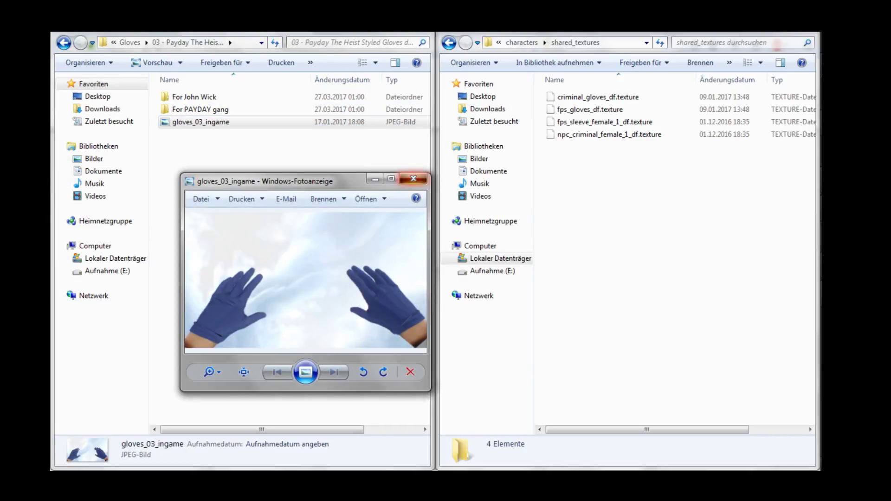
click(412, 178)
key(BackSpace)
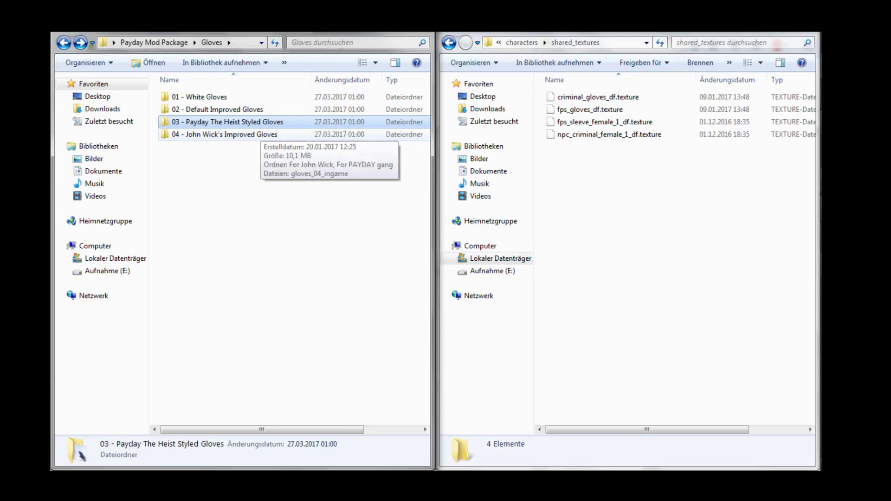
Step: View the in-game preview picture of 04 - John Wick's Improved Gloves and return to the Gloves folder
double_click(200, 134)
double_click(200, 121)
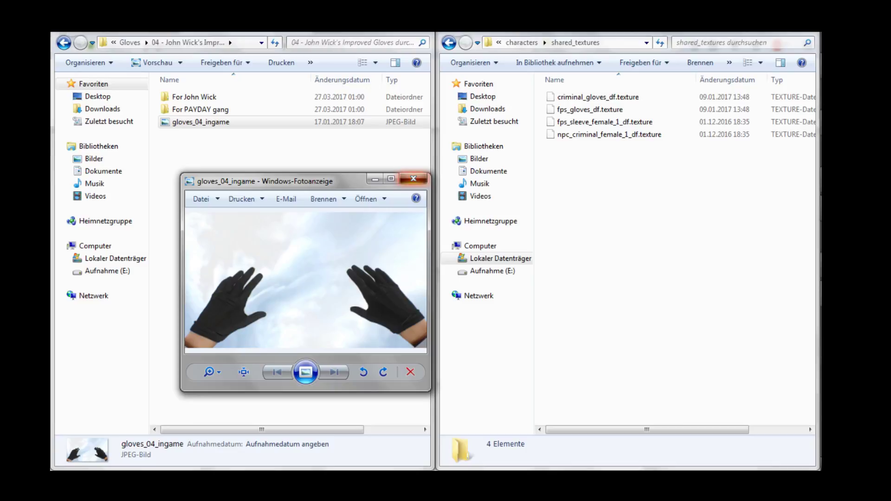
click(412, 179)
key(BackSpace)
Step: Select all four glove and sleeve texture files in the mod's shared_textures folder and clear the selection in the Gloves folder
drag(609, 251, 628, 165)
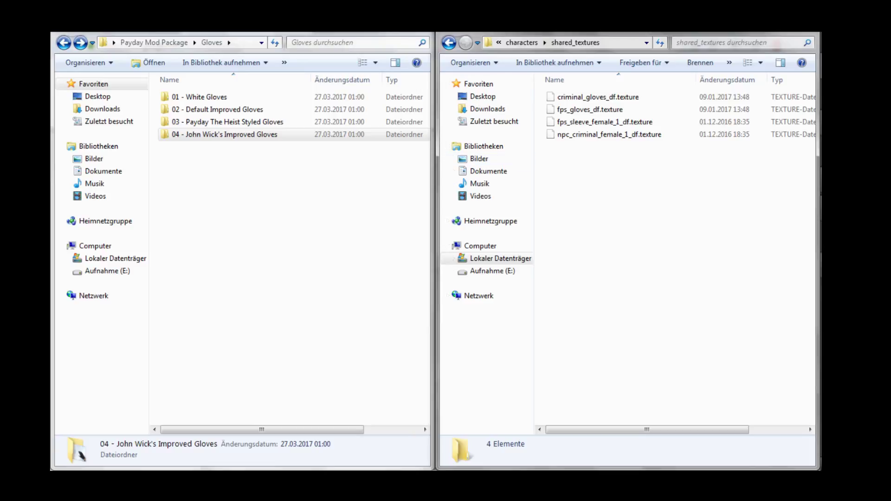
drag(599, 188, 589, 89)
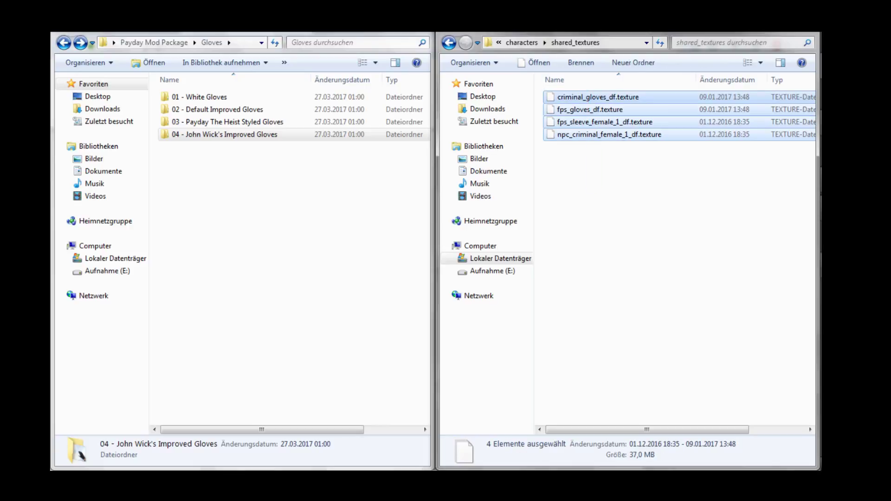
click(224, 134)
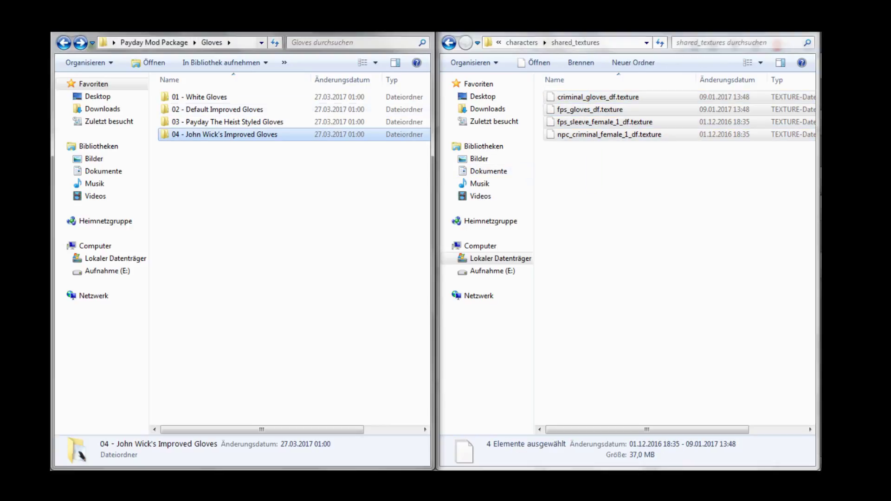
drag(197, 179, 221, 90)
click(221, 89)
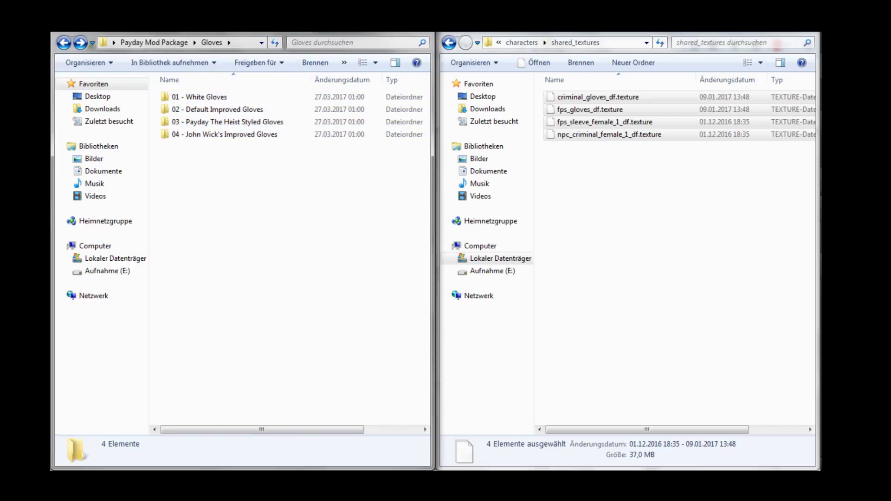